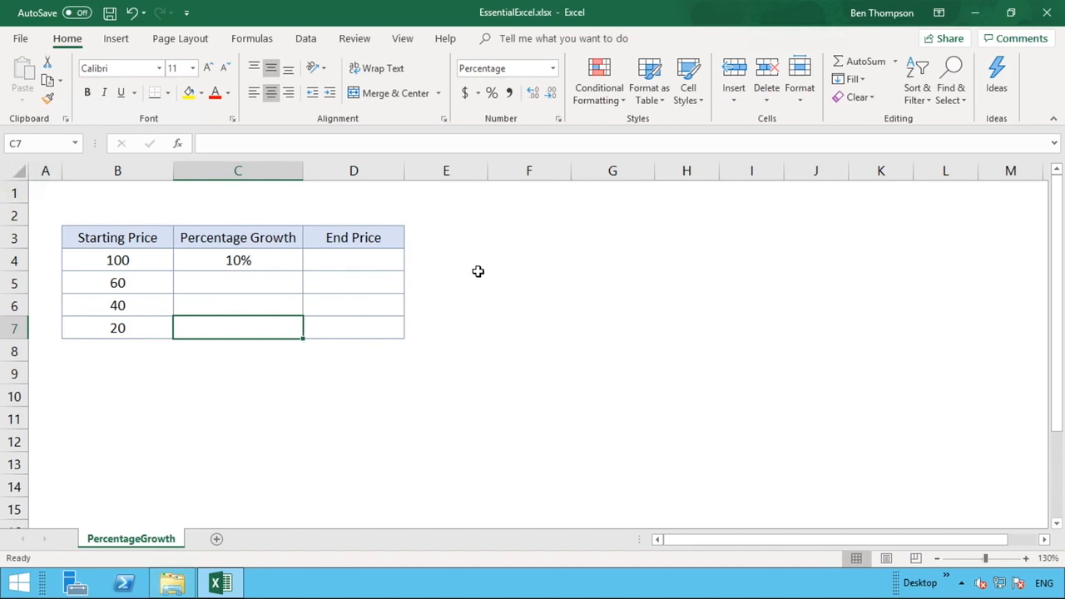
left_click(154, 266)
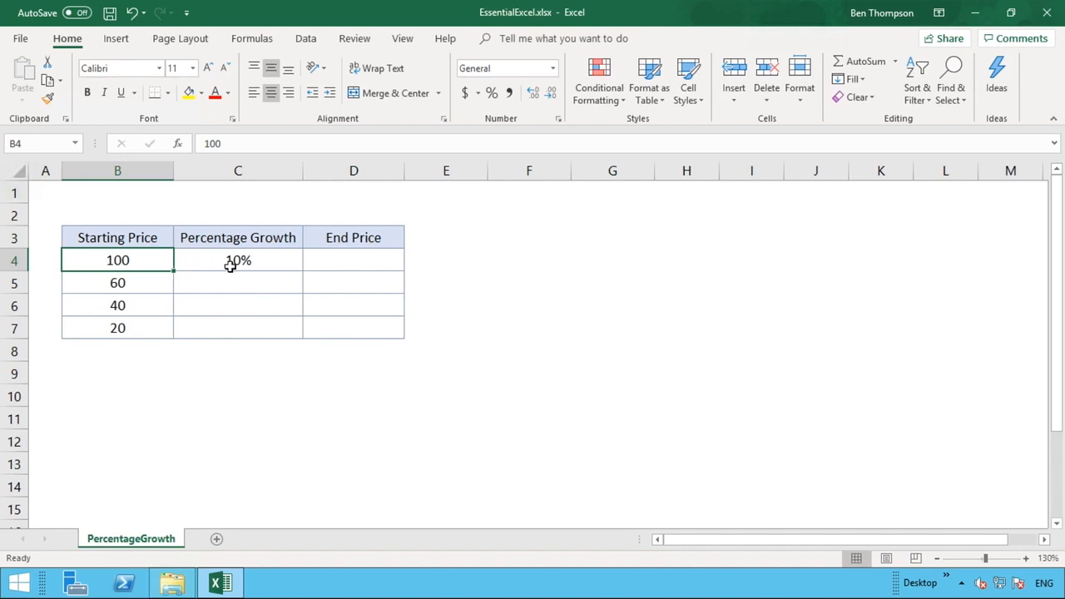
left_click(367, 264)
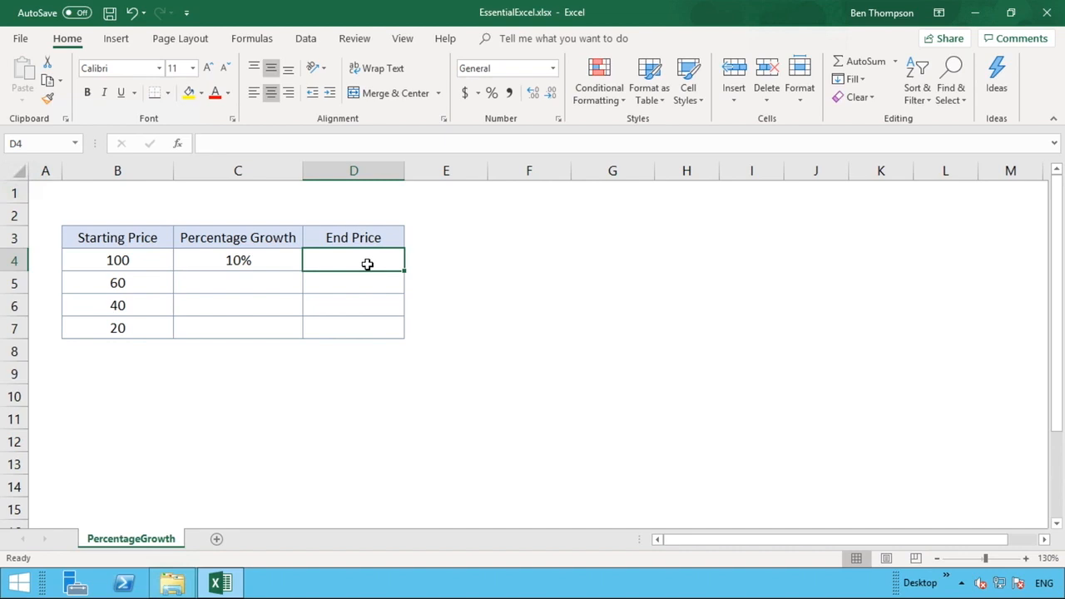
left_click(512, 256)
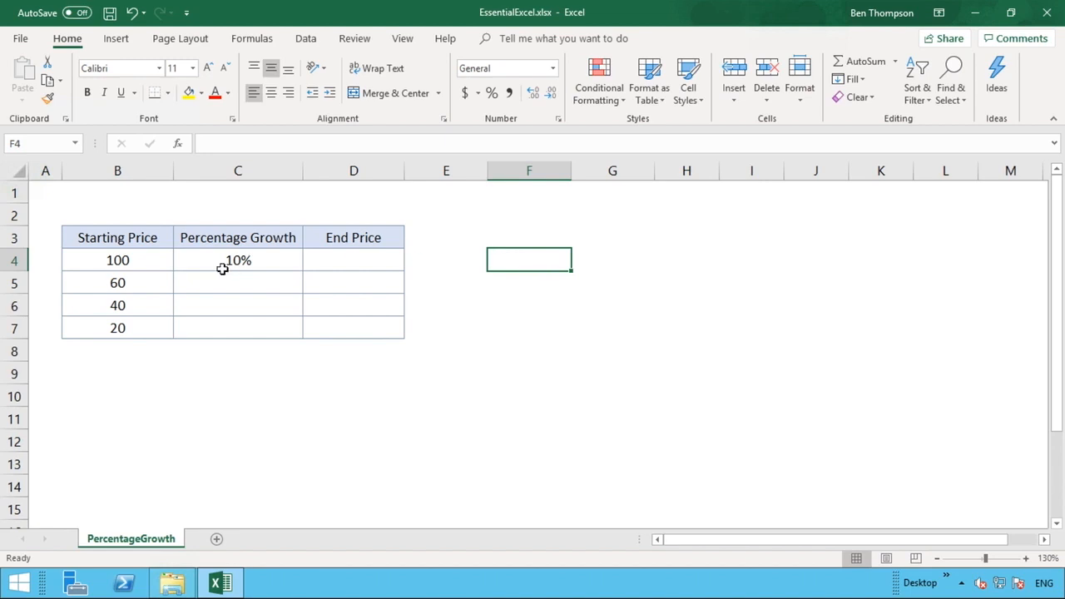
Step: Enter the formula =B4*C4 in the first End Price cell, D4
left_click(369, 263)
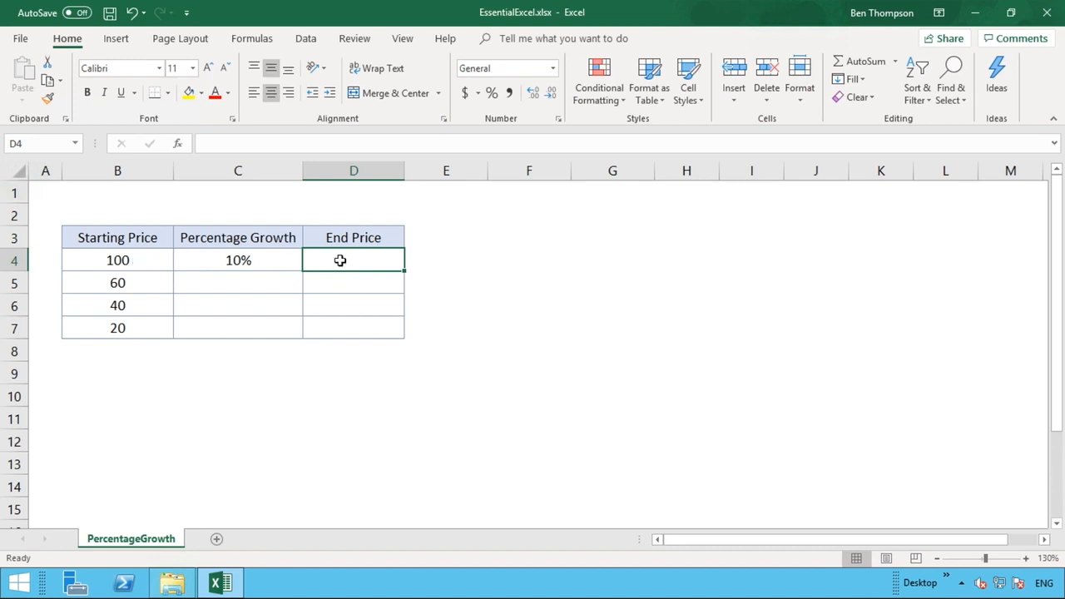
type("=")
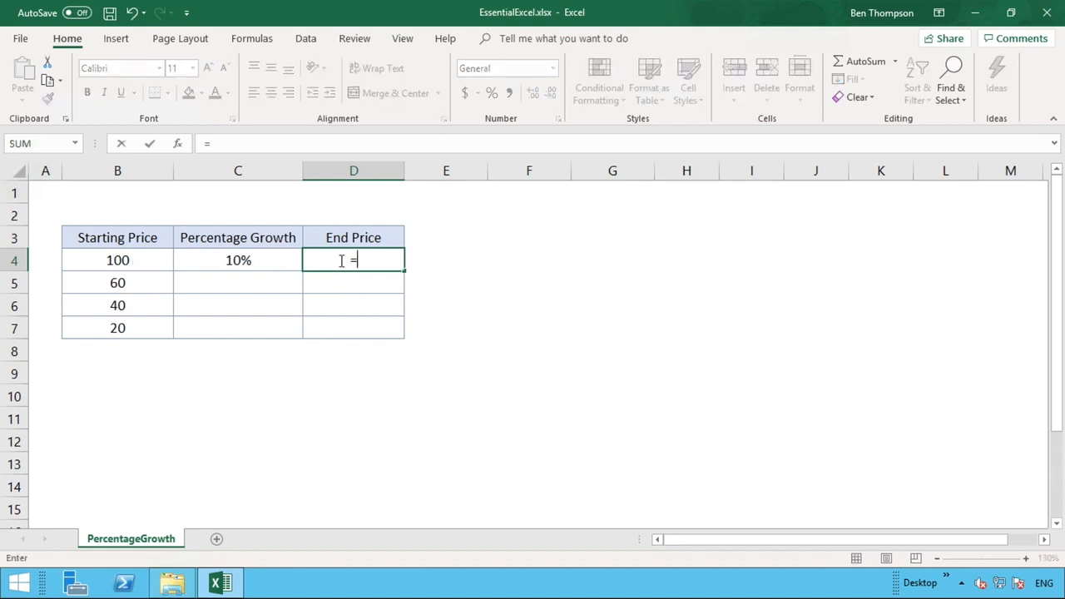
left_click(147, 258)
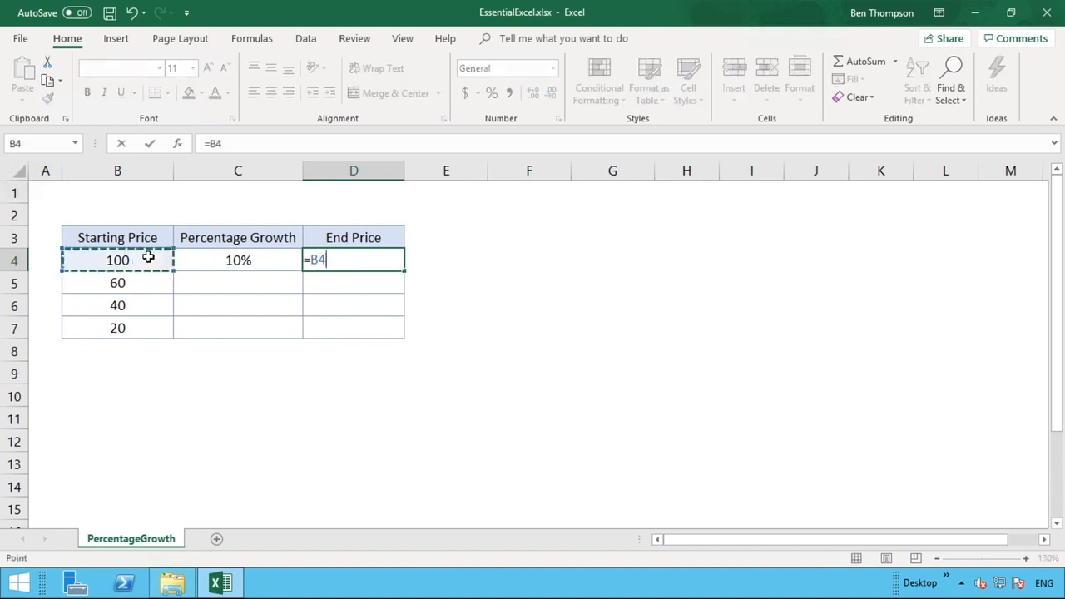
type("*")
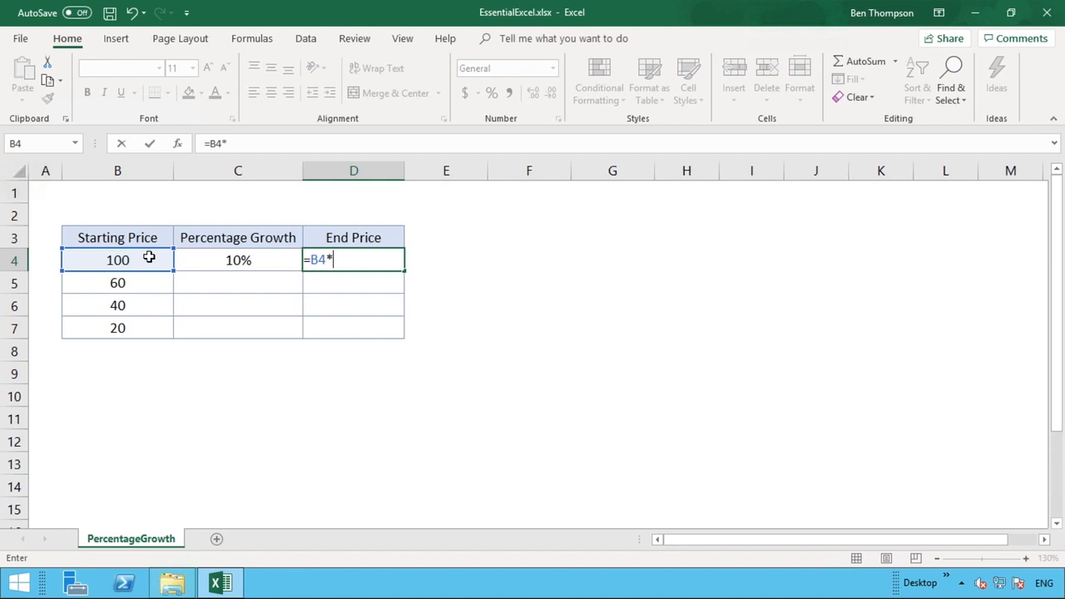
left_click(224, 264)
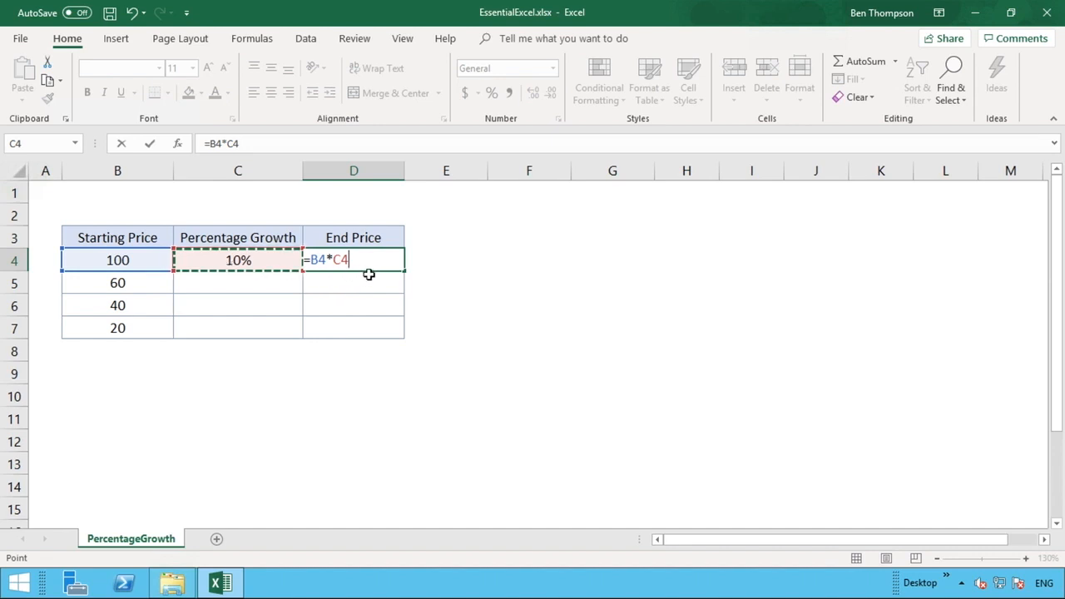
key("Return")
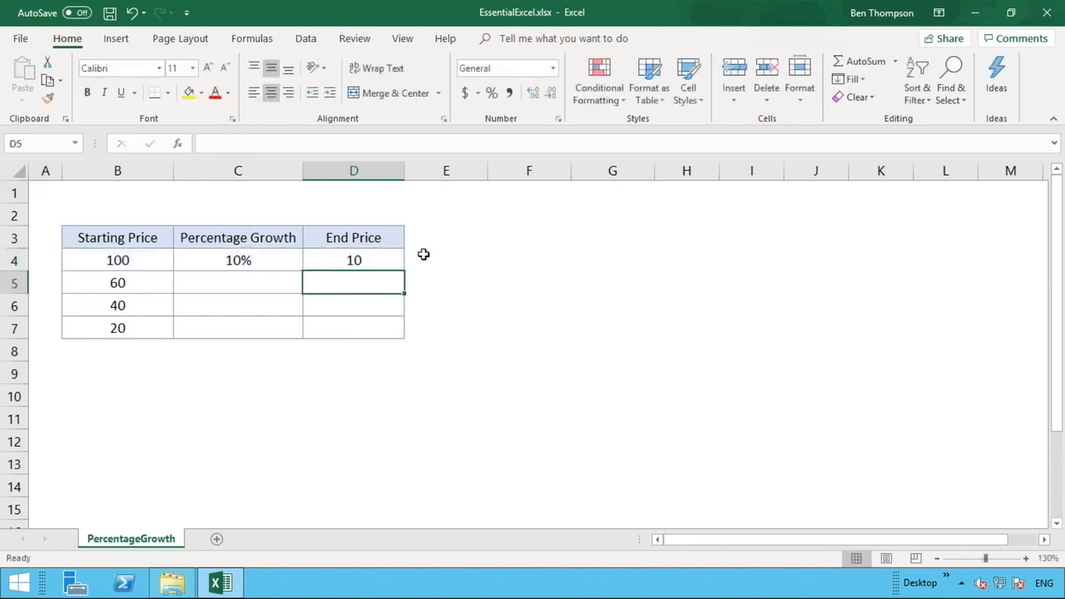
Step: Write the note "Starting price x (1 + percentage growth)" in cell F4 beside the table
left_click(392, 260)
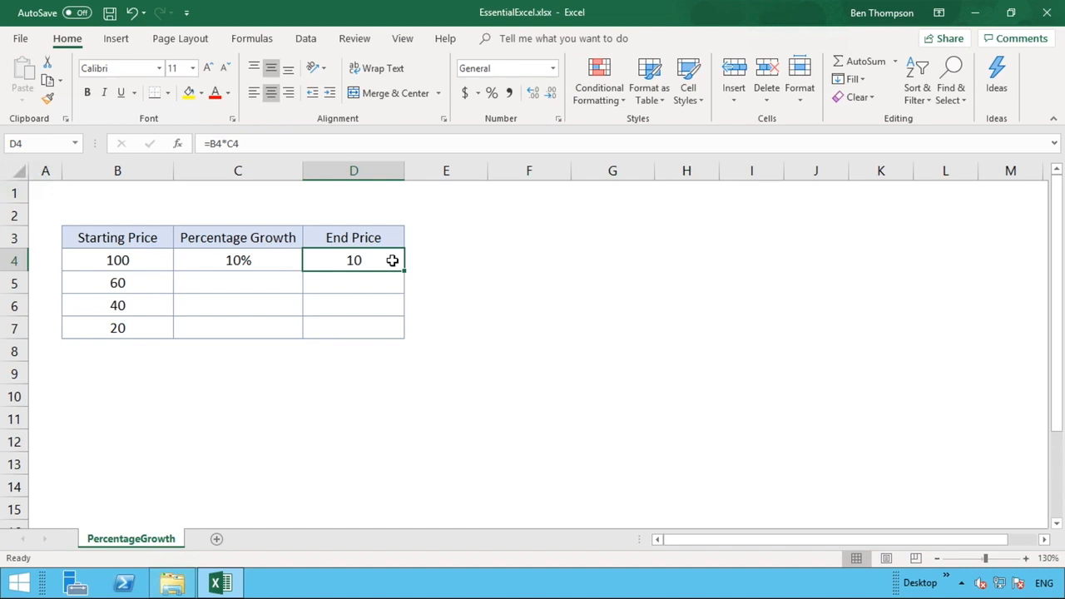
left_click(500, 256)
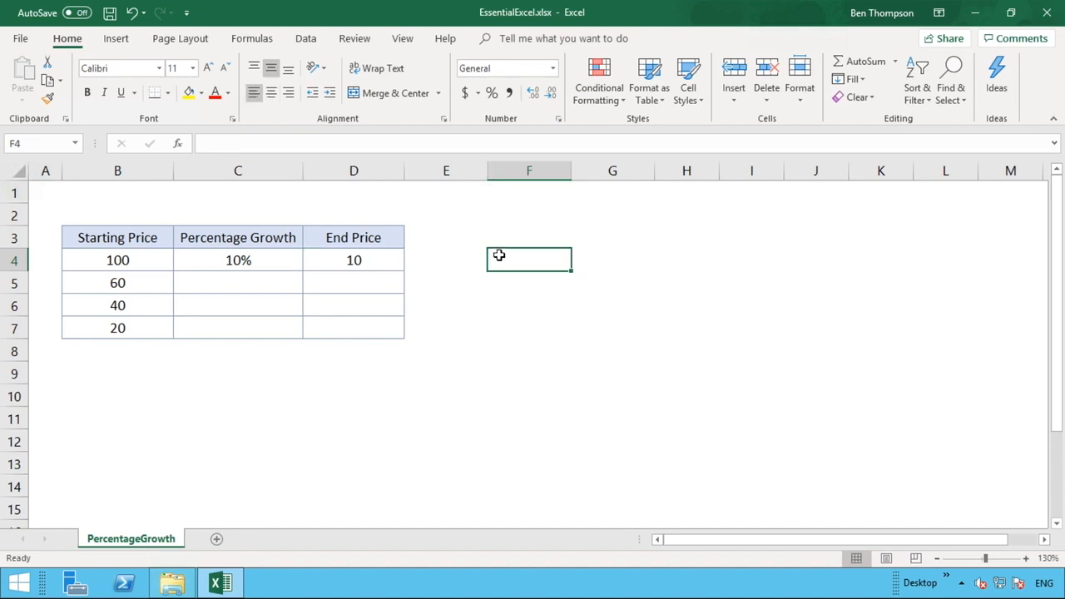
type("Startin")
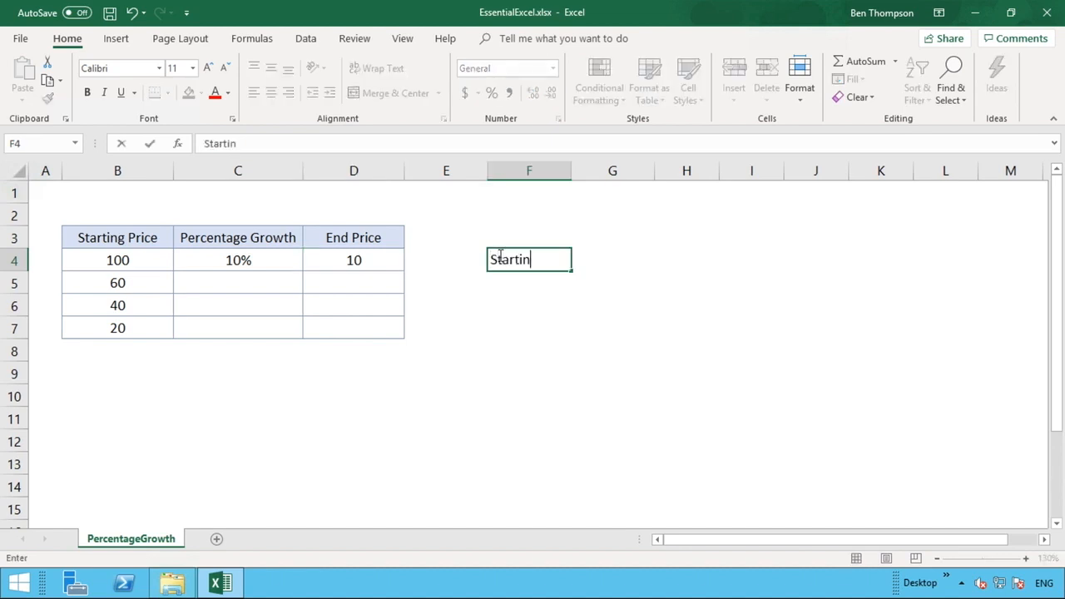
type("g price x (")
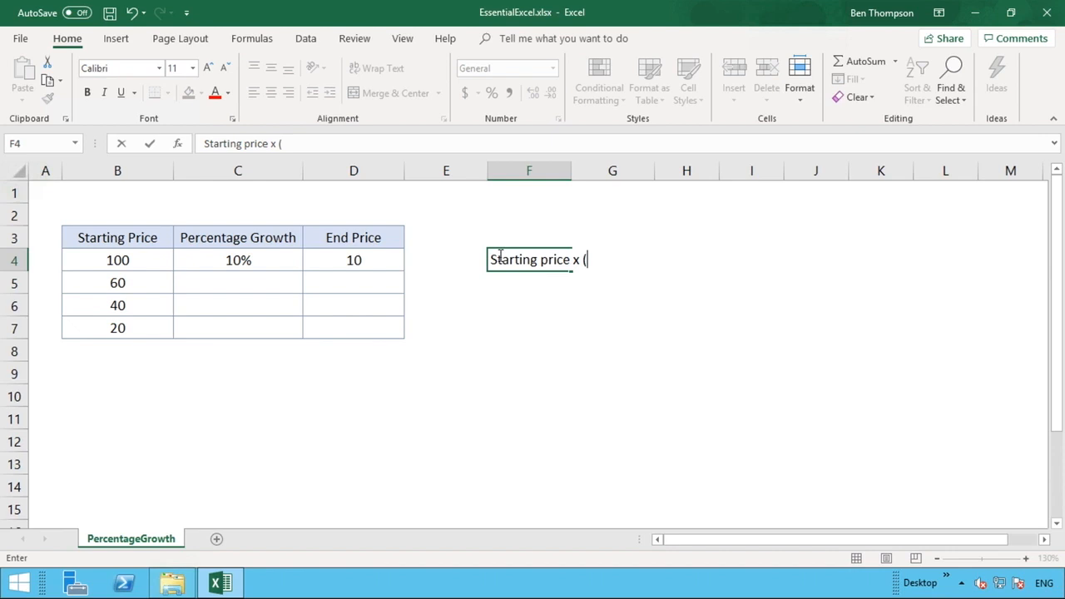
type("1 + percentag")
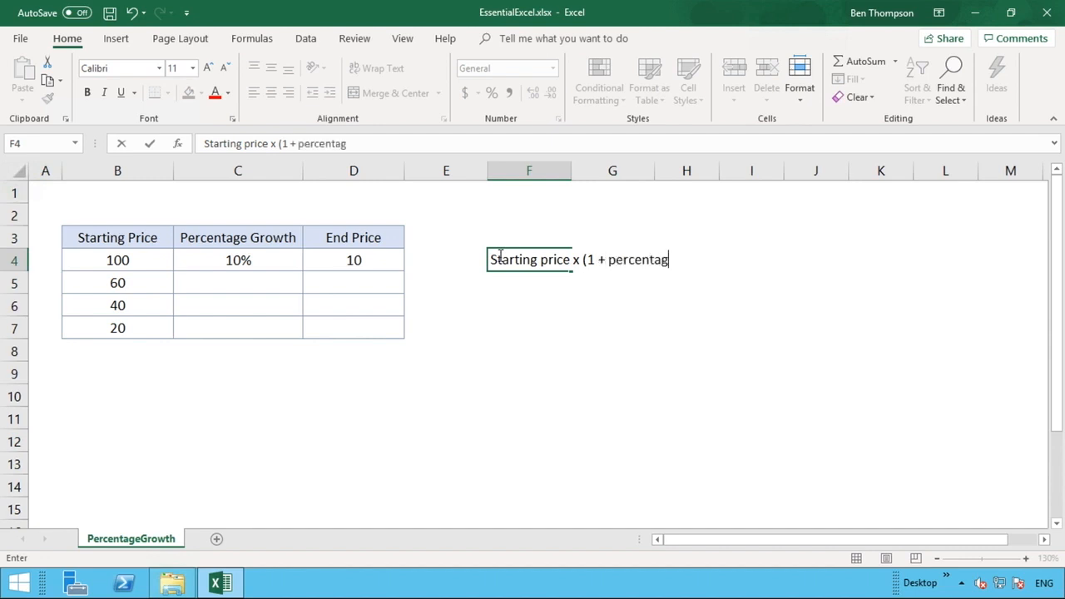
type("e growth)")
key("Return")
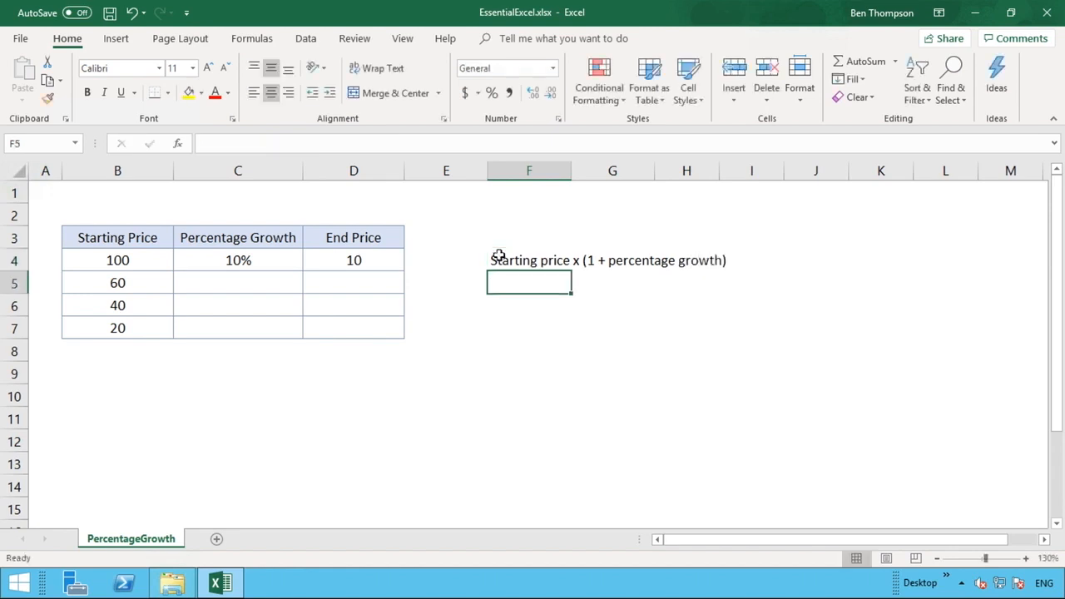
Step: Add the note "starting price x (110%)" in cell F6 and left-align it
left_click(525, 308)
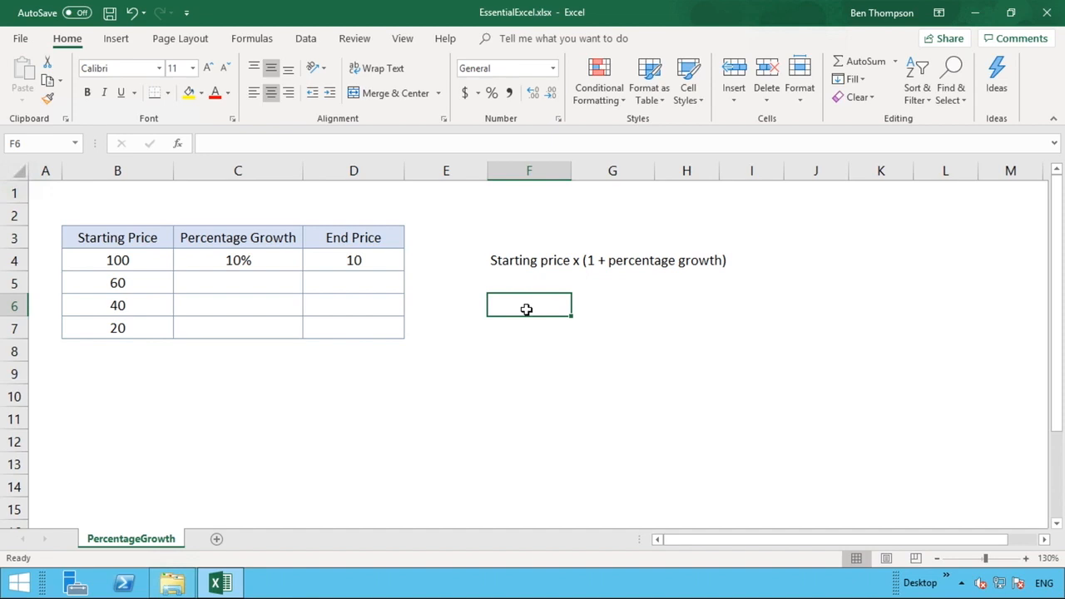
type("startin")
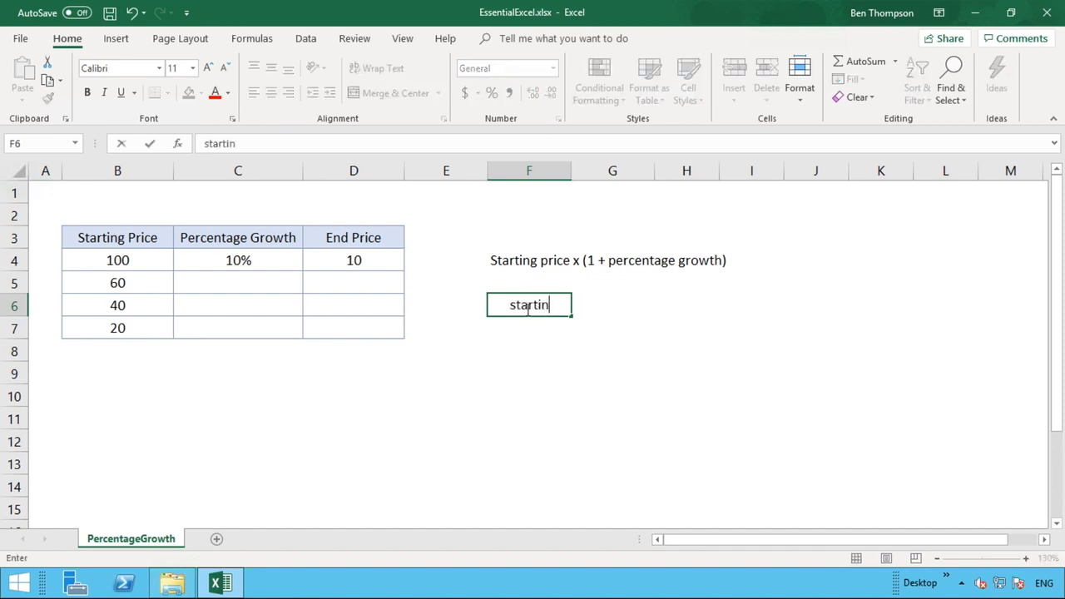
type("g price")
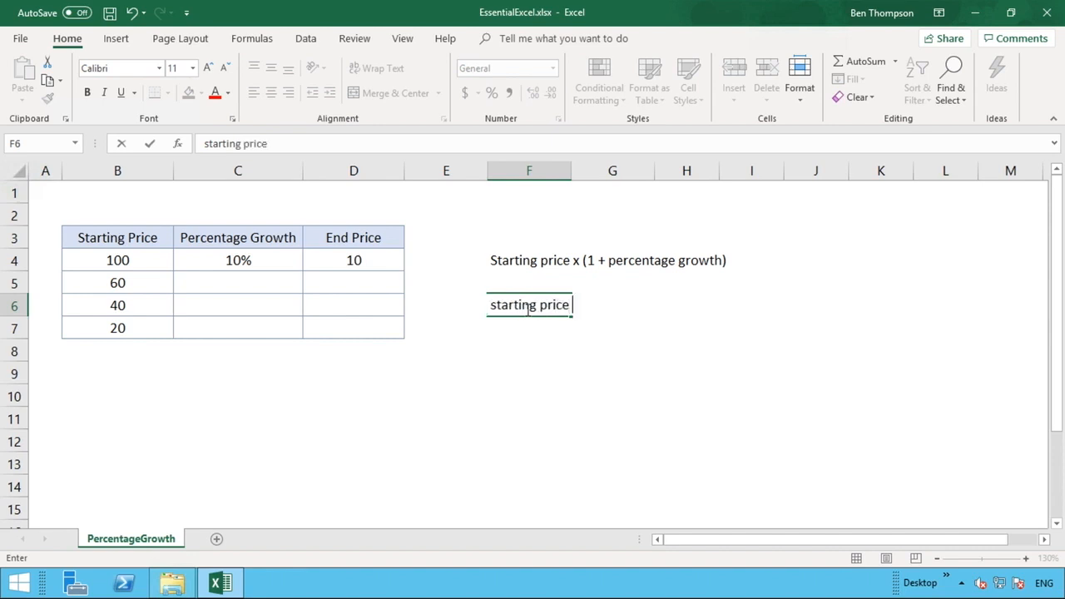
type(" x (")
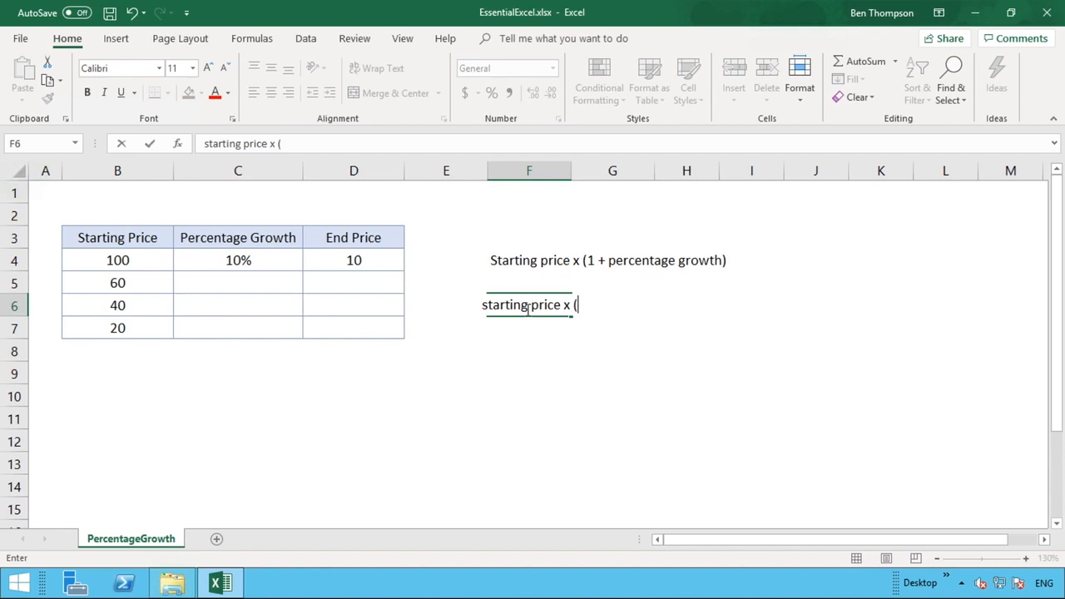
type("1")
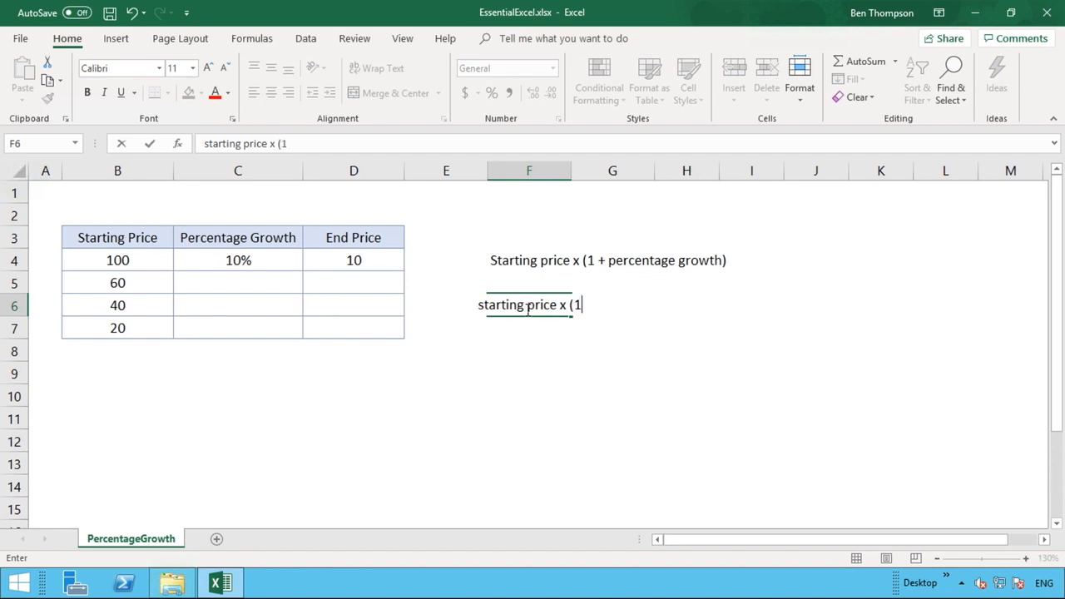
type("10")
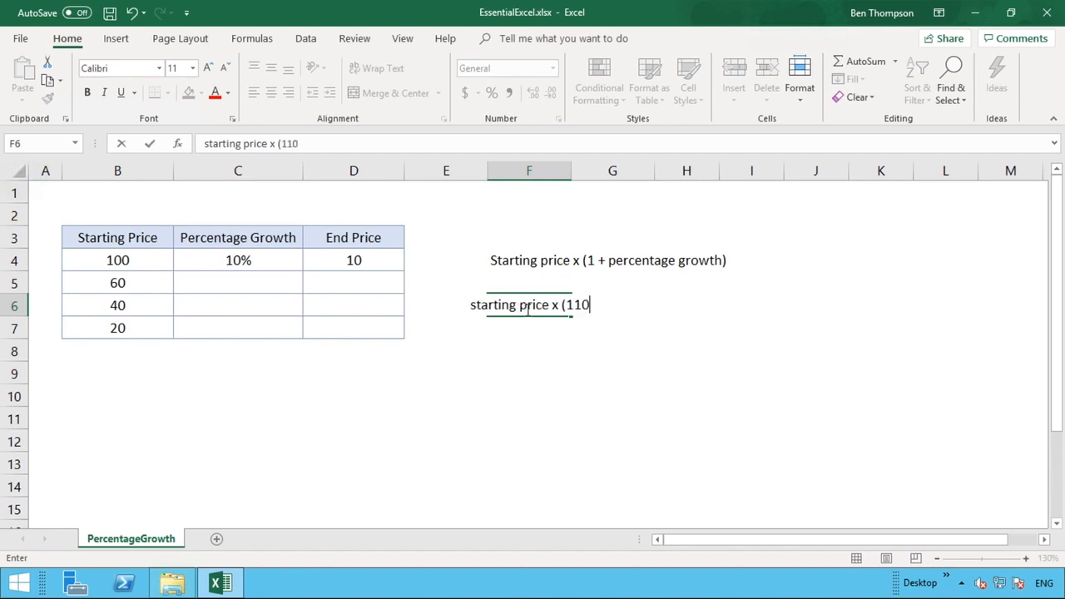
type("%)")
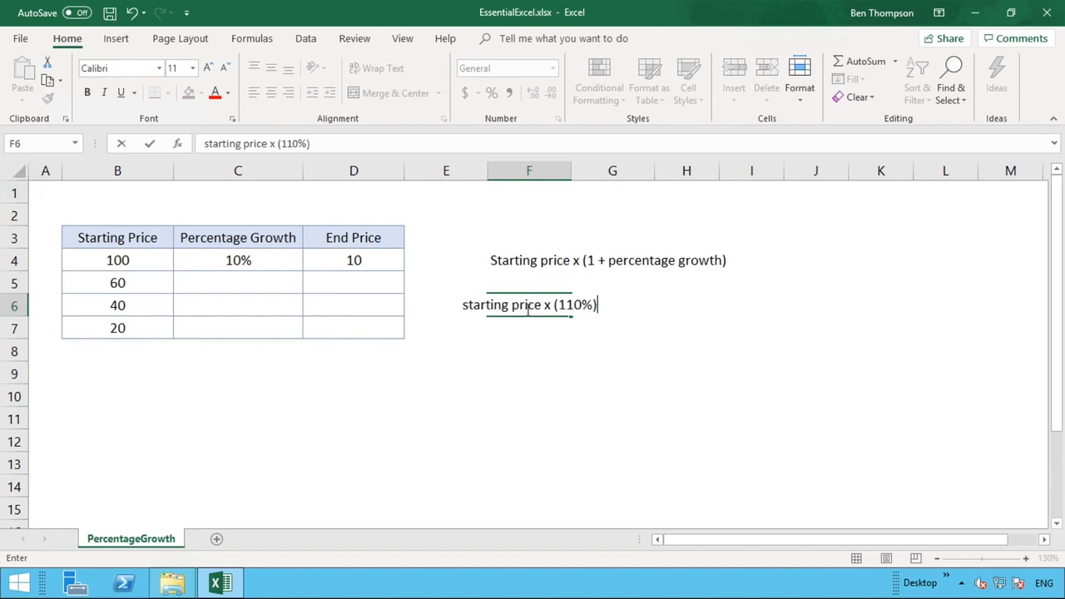
key("Return")
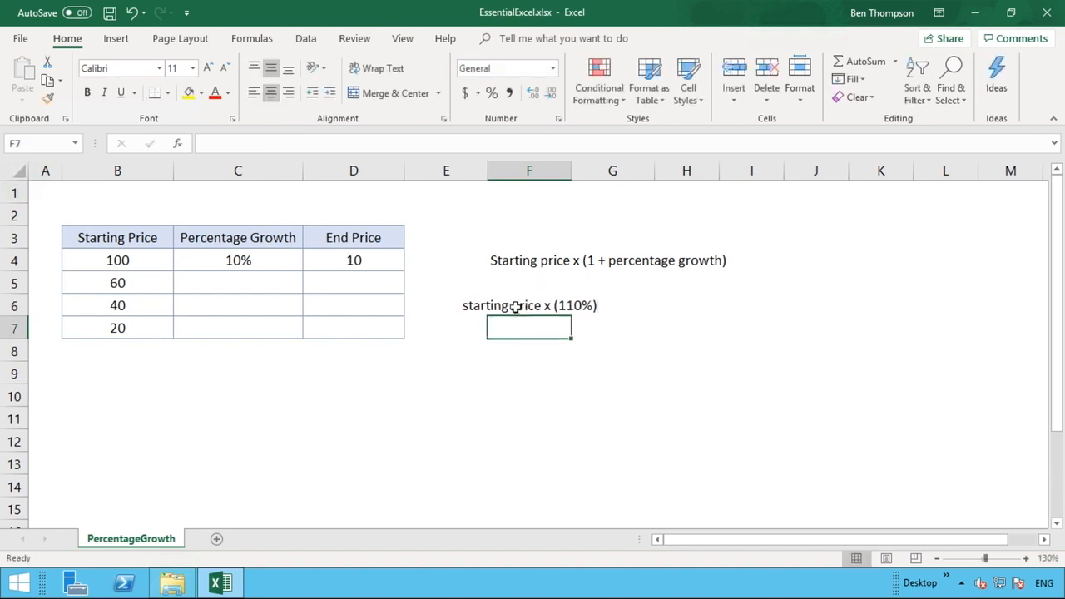
left_click(516, 307)
left_click(253, 93)
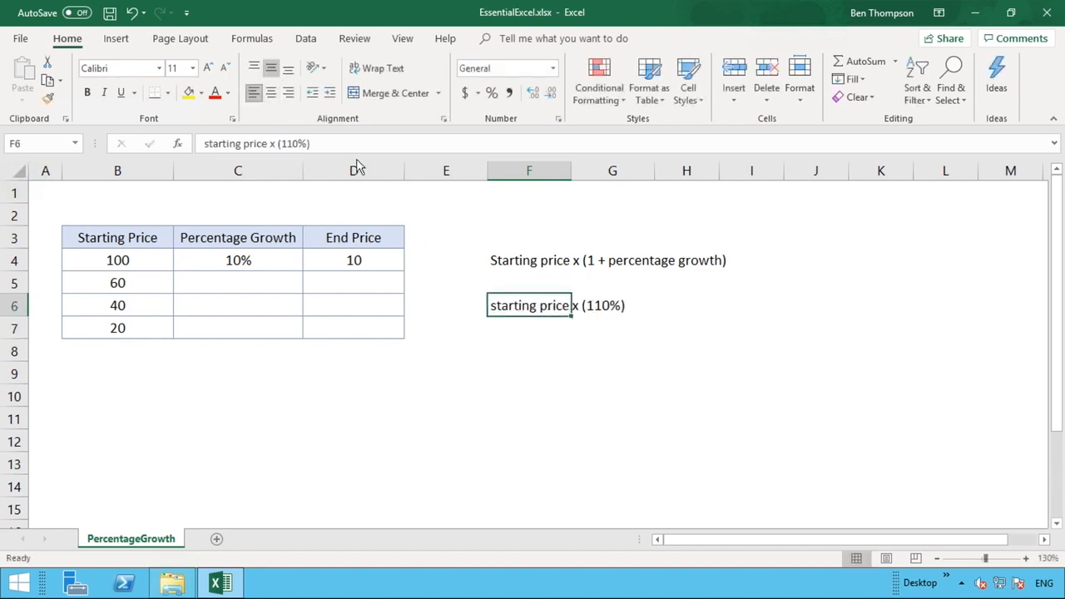
left_click(540, 343)
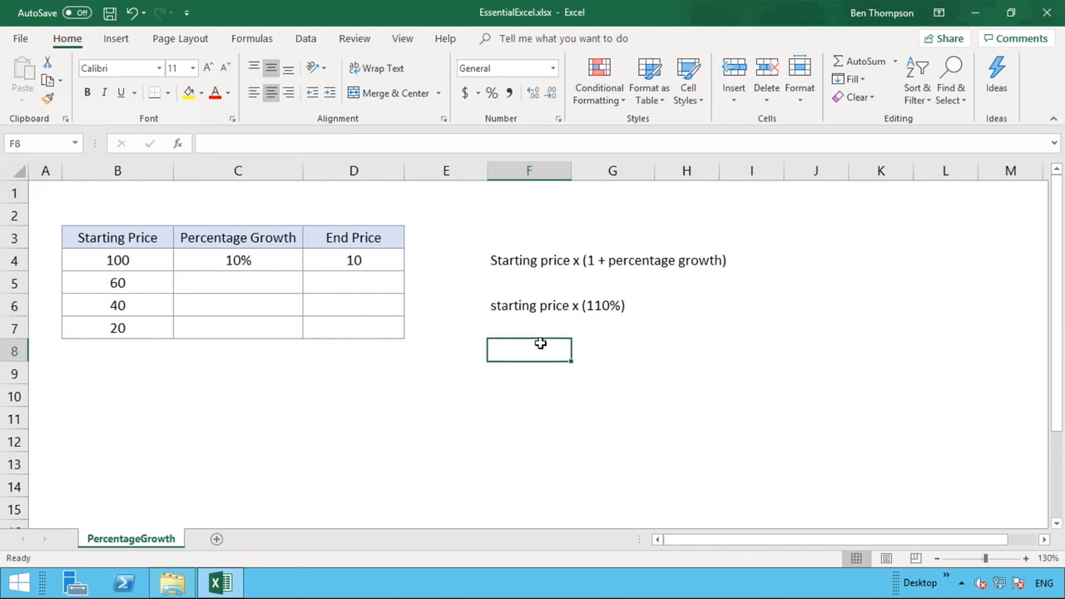
Step: Try the comma number style on the growth percentage in C4 and undo the format change
left_click(241, 260)
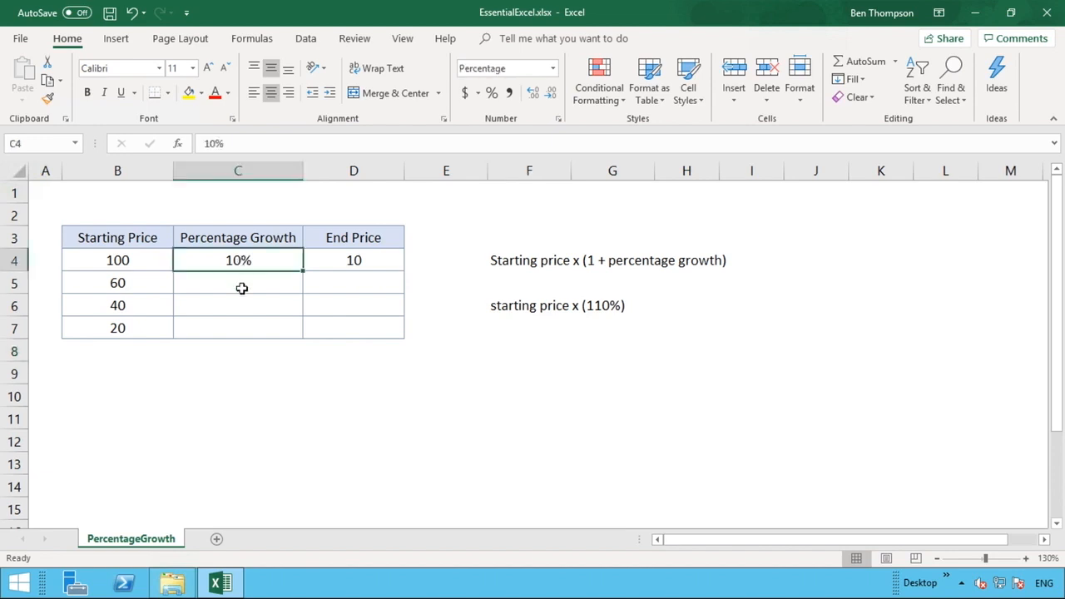
left_click(510, 94)
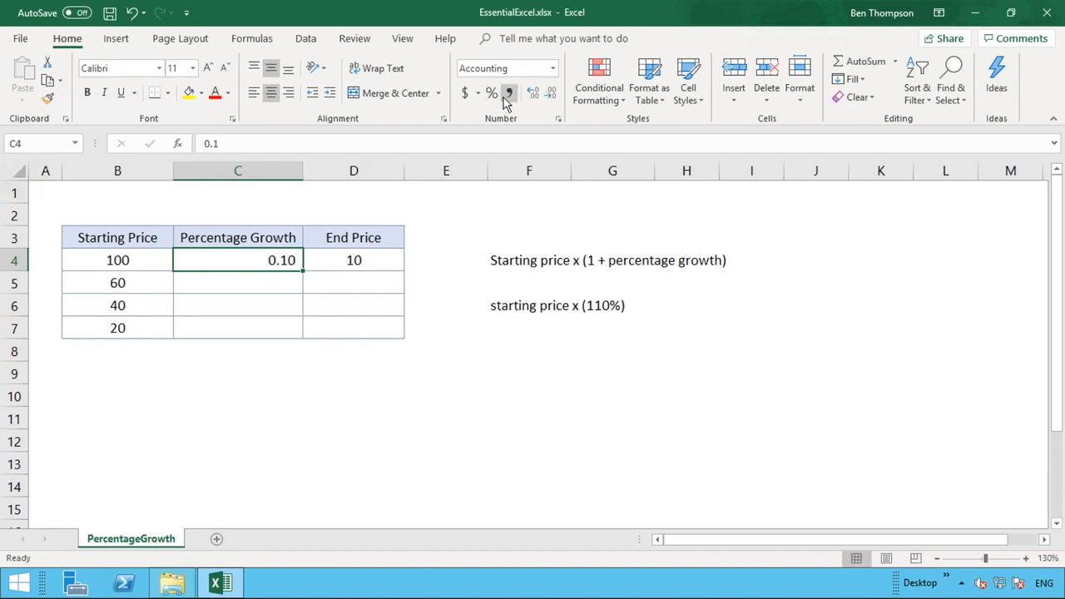
left_click(131, 14)
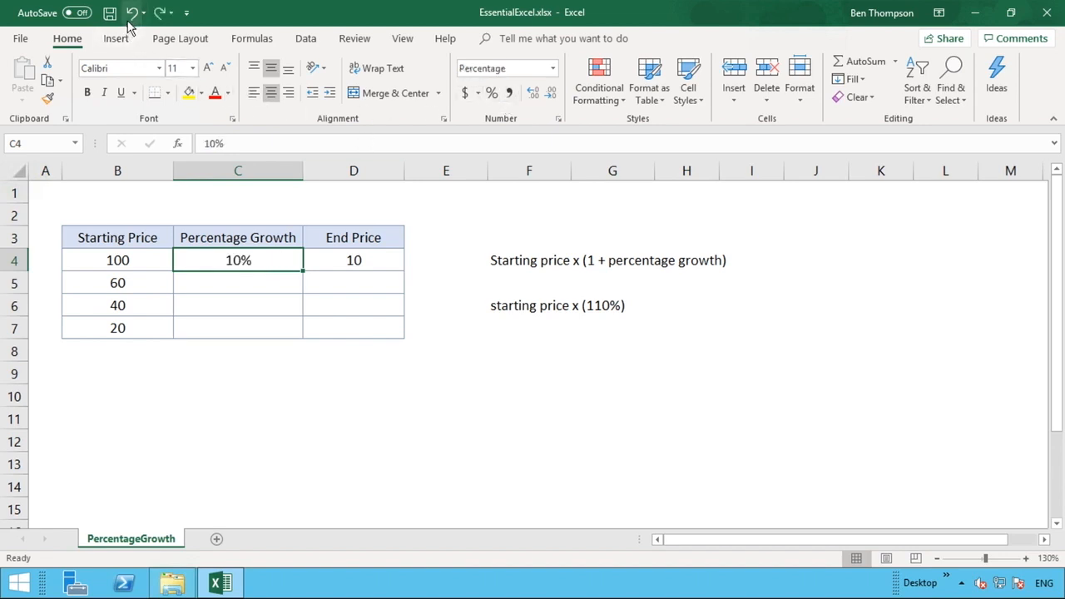
Step: Change the End Price formula in D4 to =B4*(1+C4)
left_click(379, 263)
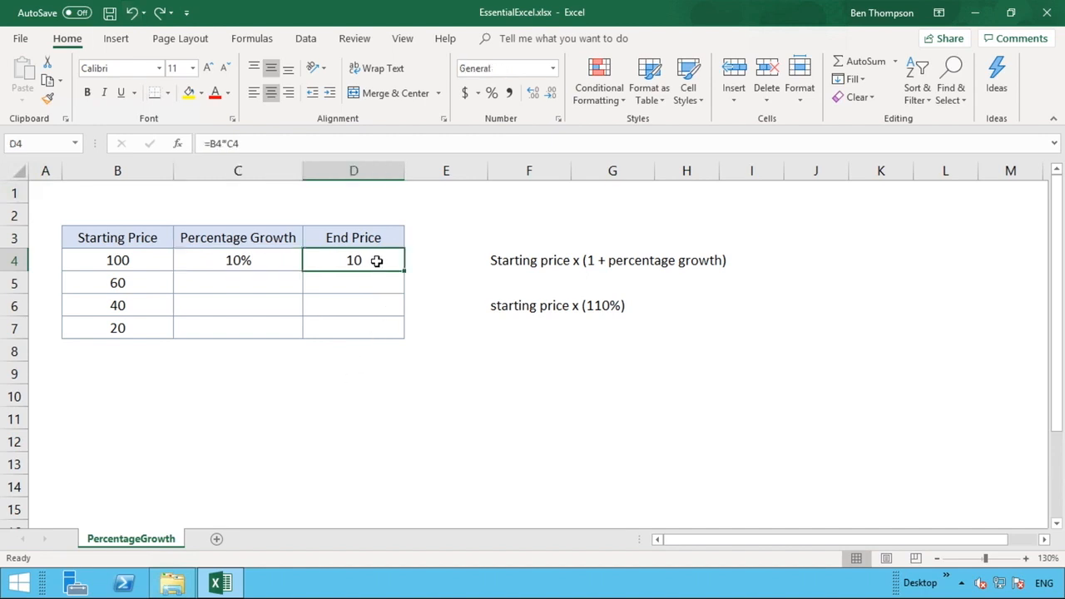
left_click(226, 143)
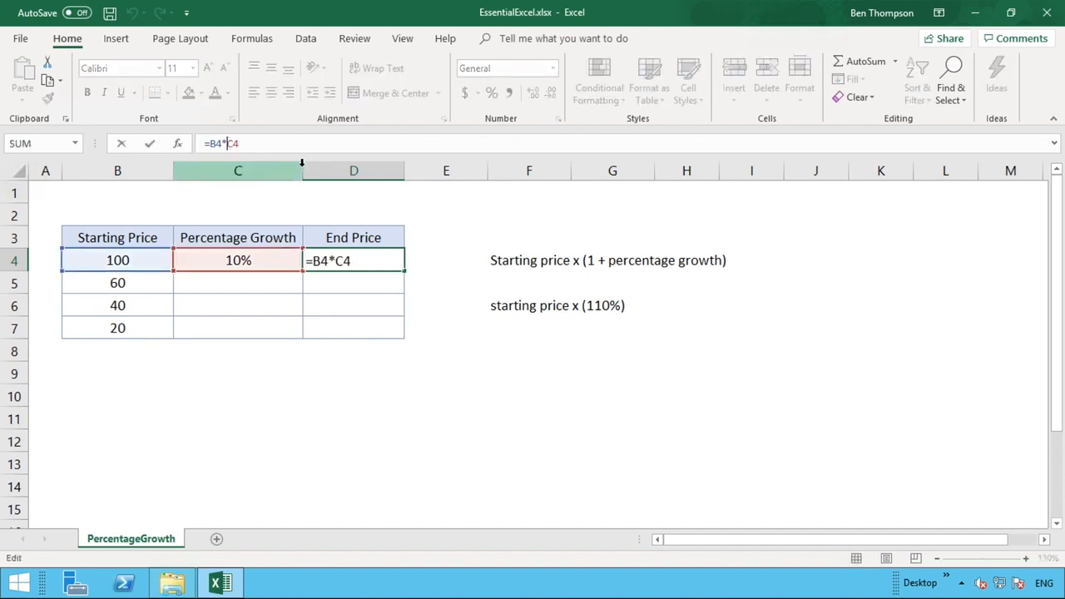
type("(1+C4")
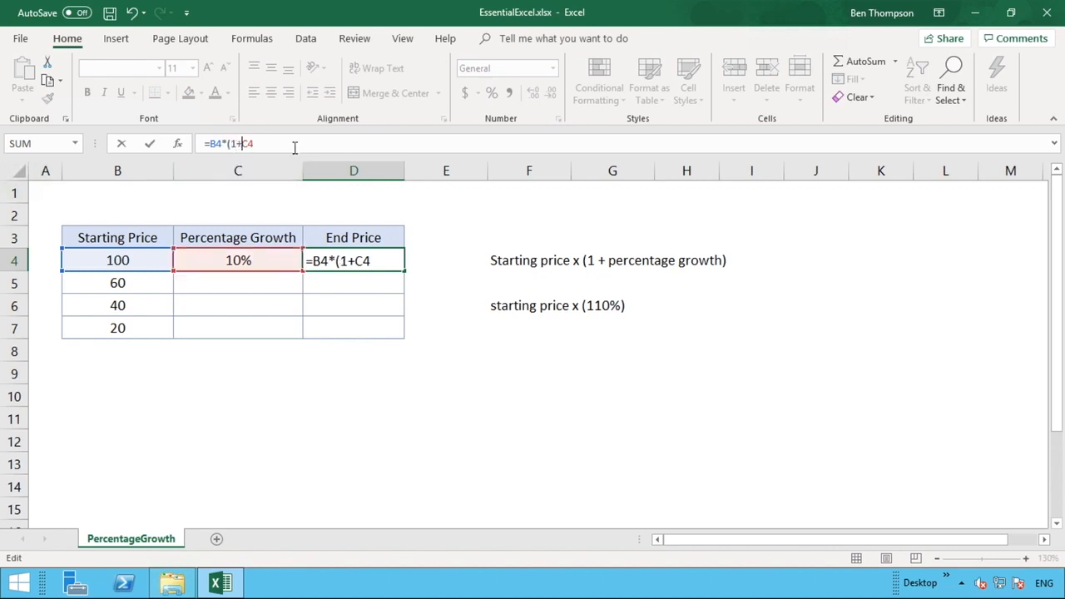
type(")")
key("Return")
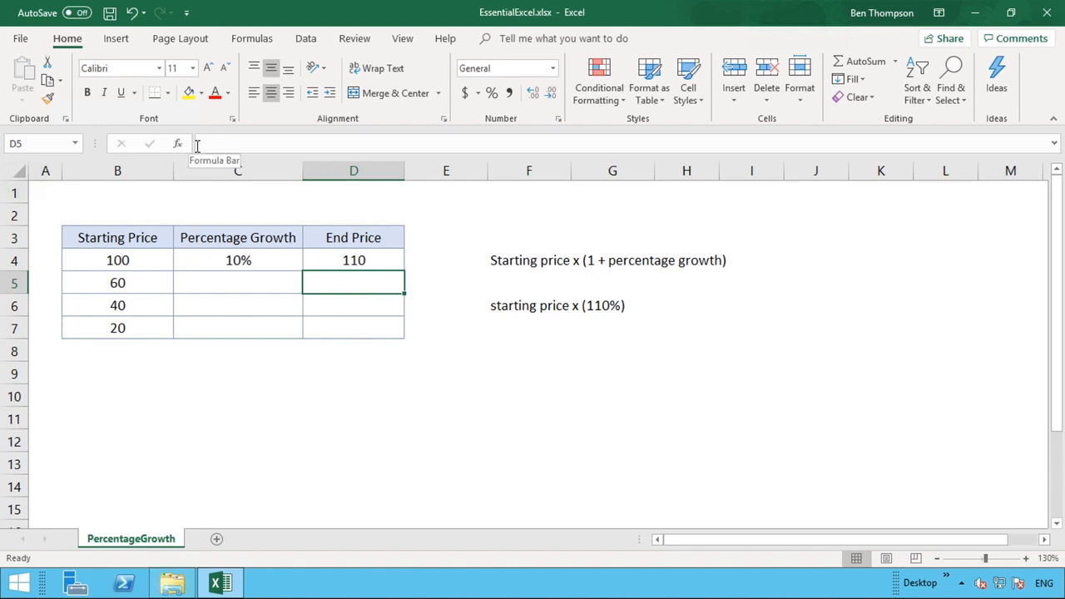
Step: Set the percentage growth to 5% in C4 and 50% in C5
left_click(267, 258)
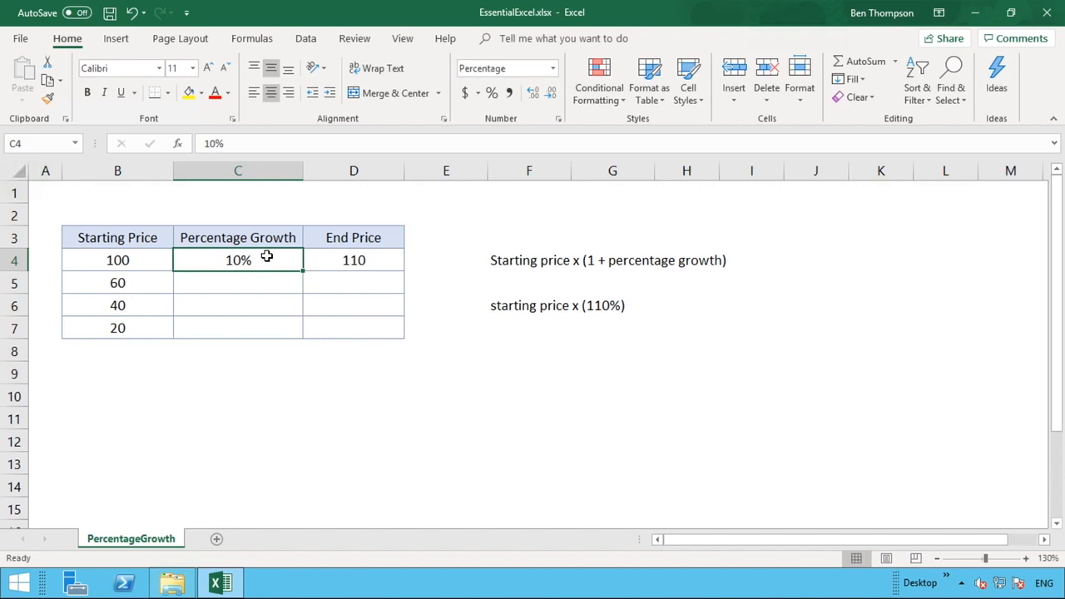
type("5")
key("Return")
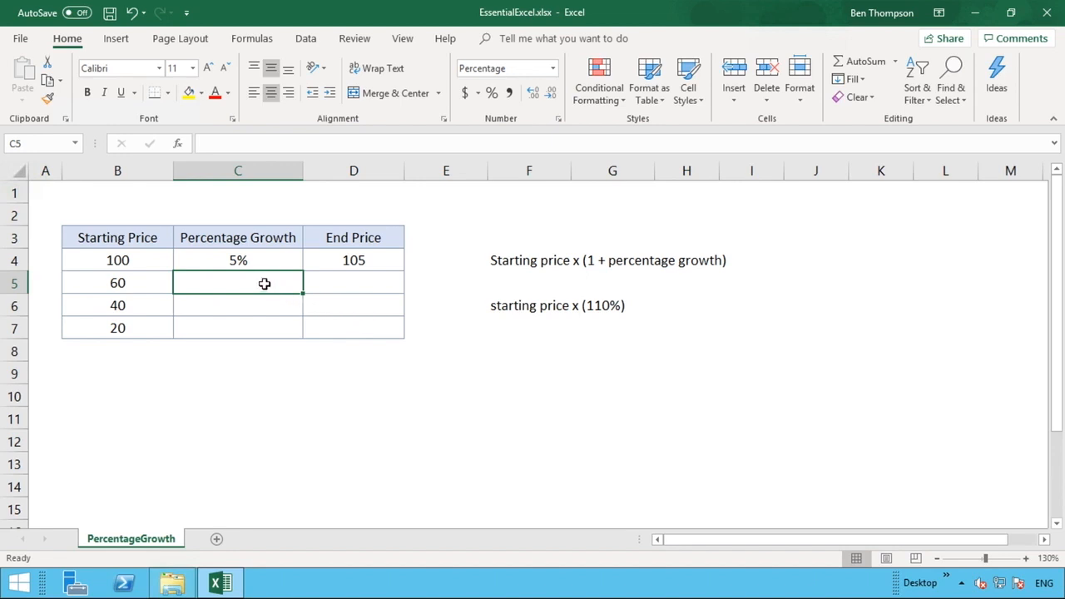
type("50")
key("Return")
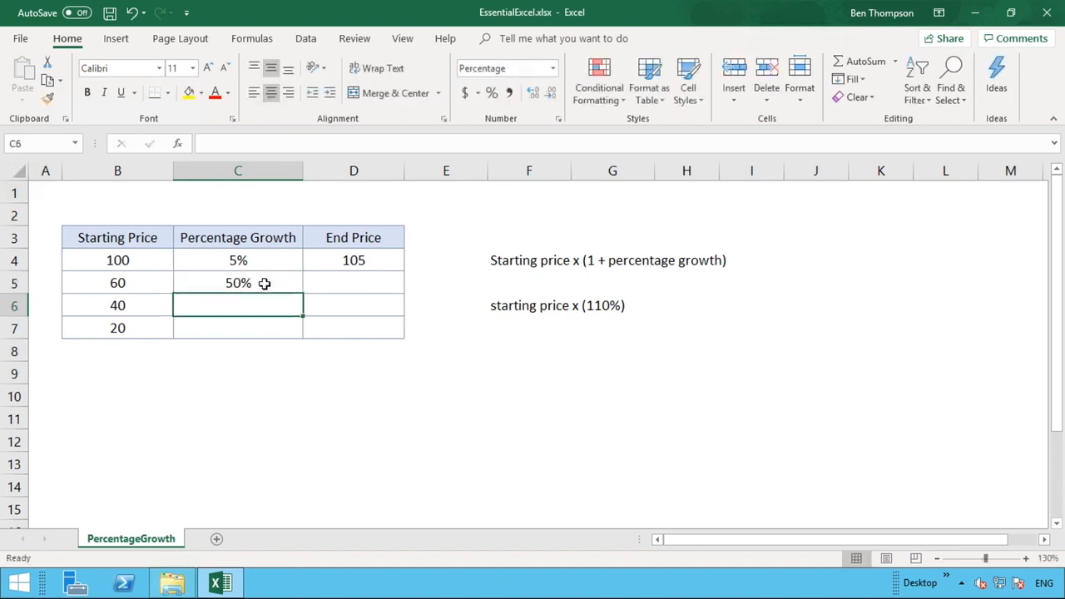
Step: Set the percentage growth to 25% in C6 and 73% in C7
type("25")
key("Return")
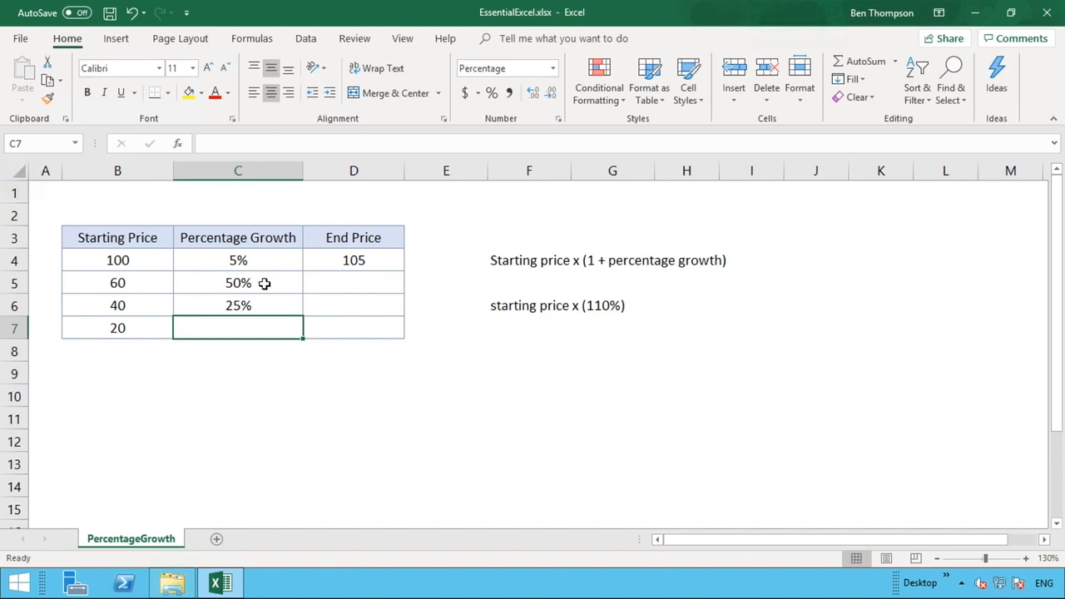
type("7")
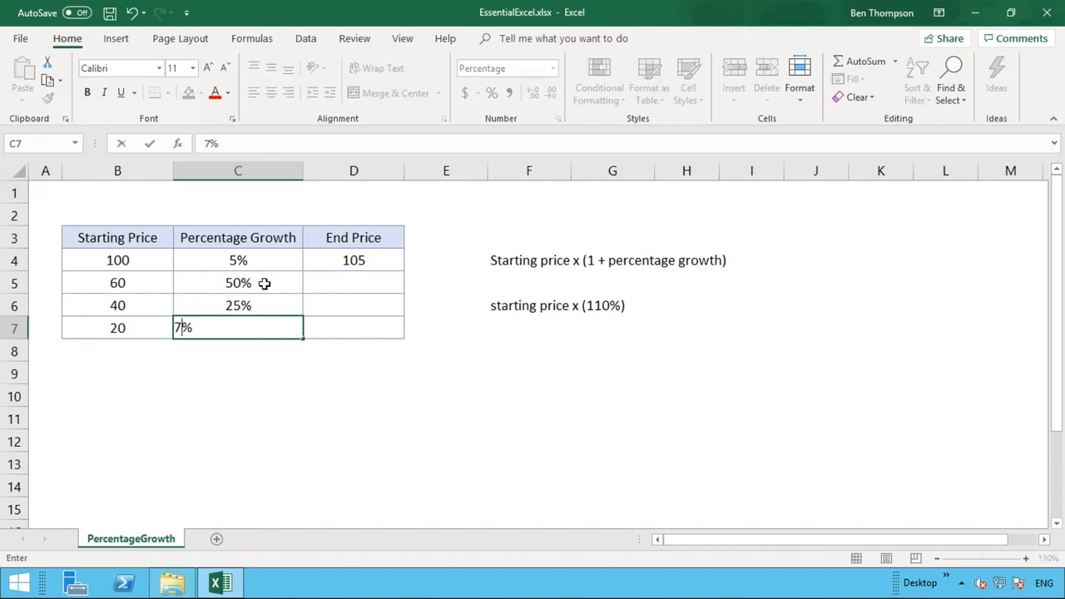
type("3")
key("Return")
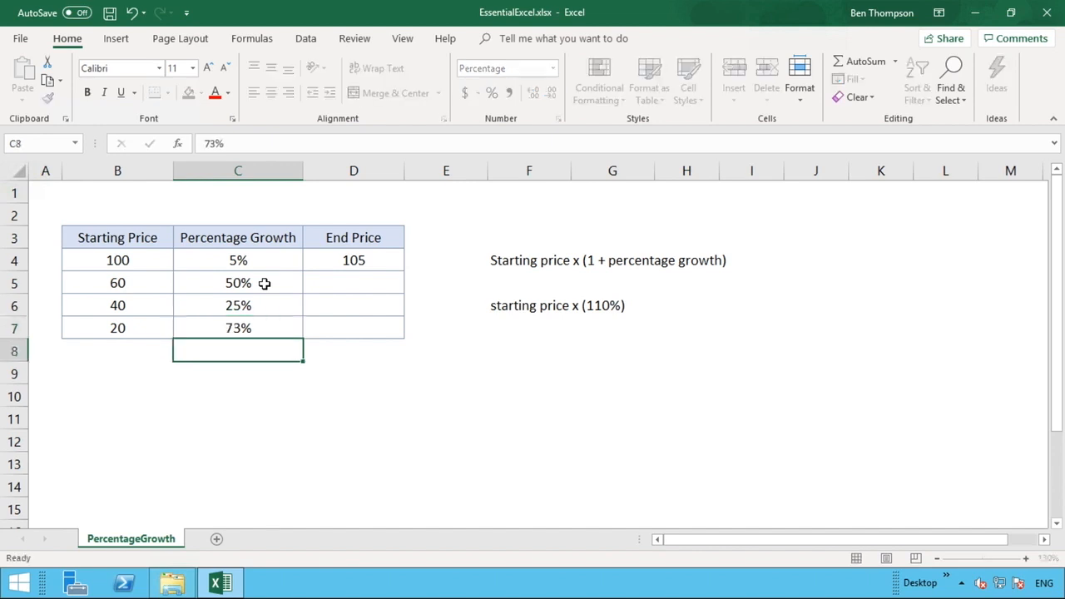
Step: Fill the End Price formula from D4 down through D7 and deselect the range
left_click(384, 262)
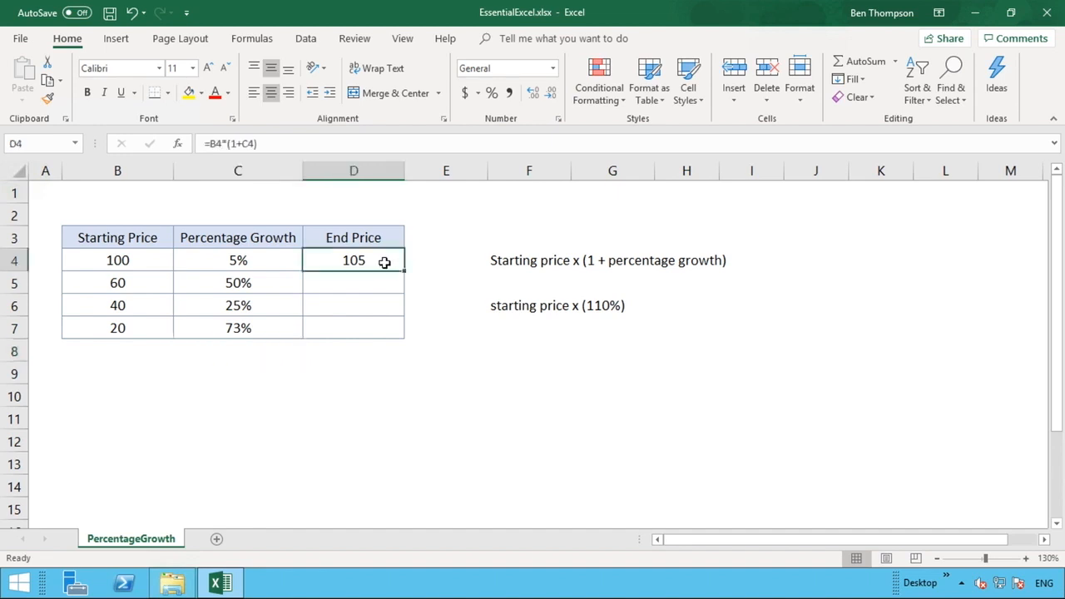
left_click_drag(405, 270, 402, 339)
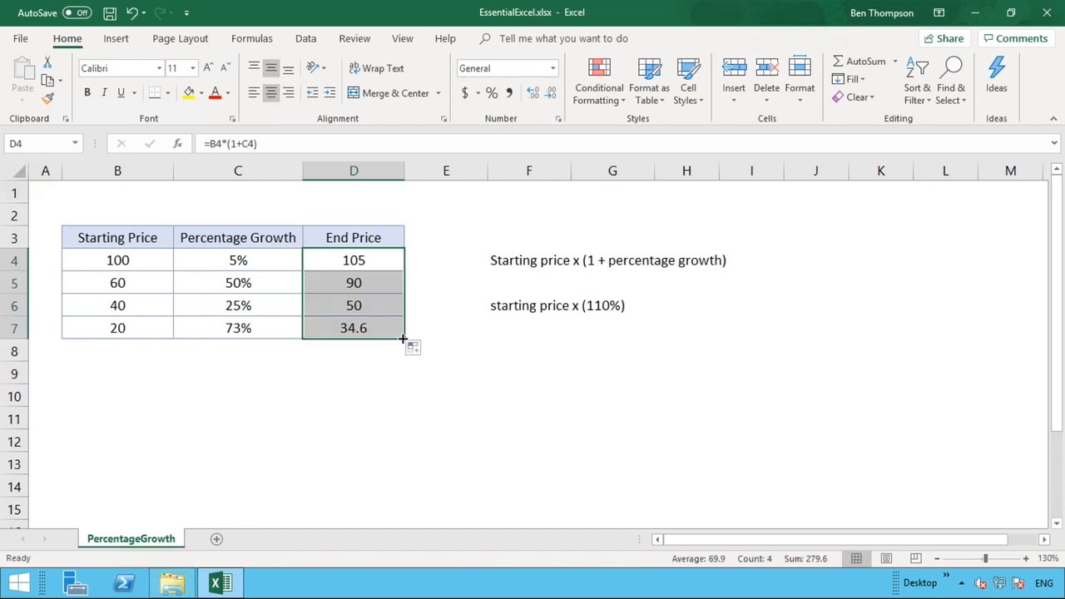
left_click(397, 388)
left_click(439, 378)
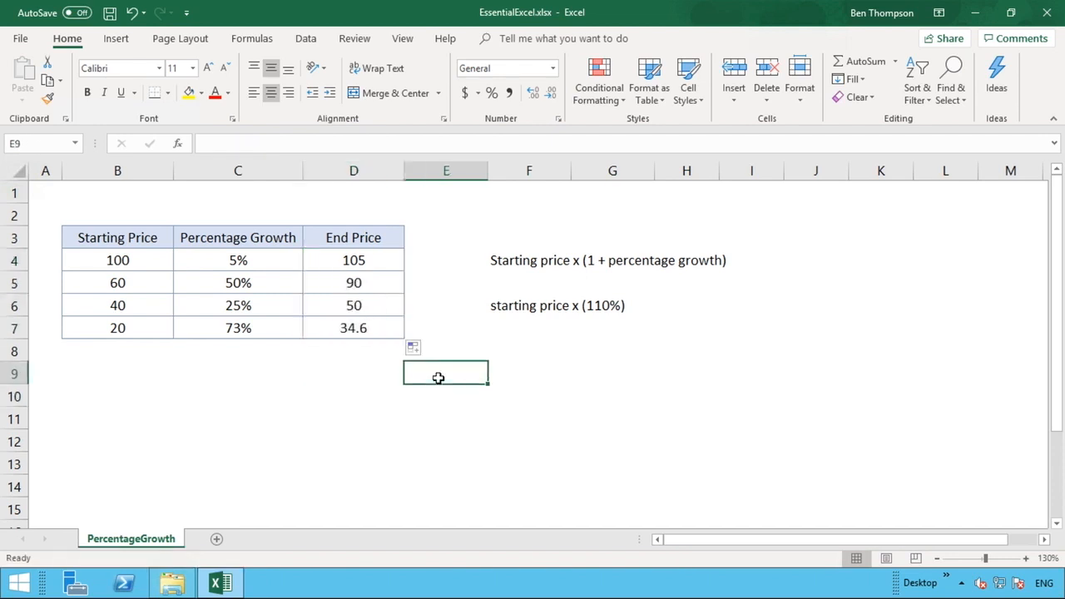